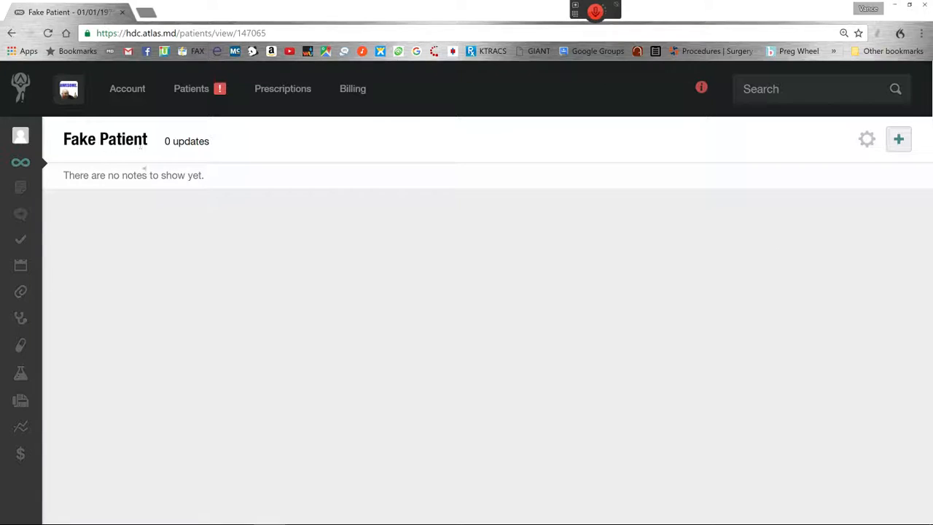
Start a new fax from the patient's record and search the recipients for "hch surg"
{"action": "left_click", "coordinate": [899, 139]}
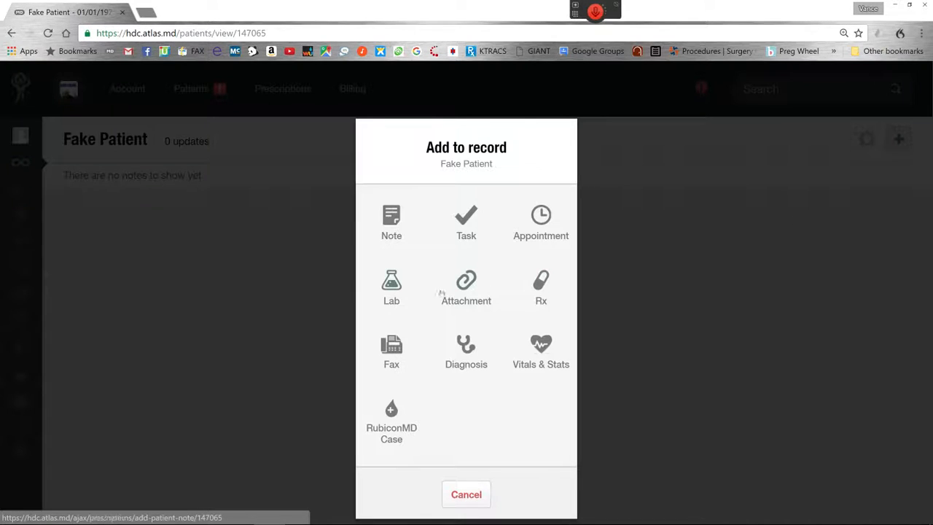
{"action": "left_click", "coordinate": [403, 348]}
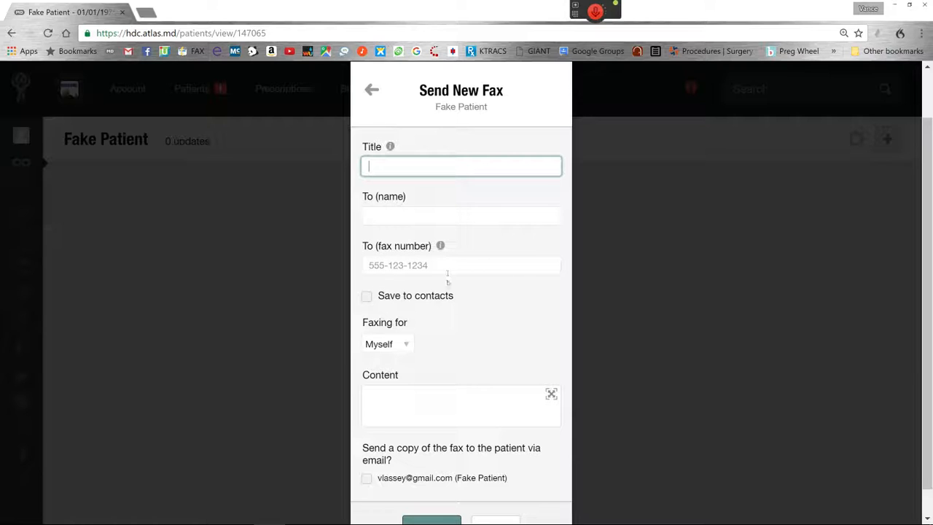
{"action": "left_click", "coordinate": [407, 215]}
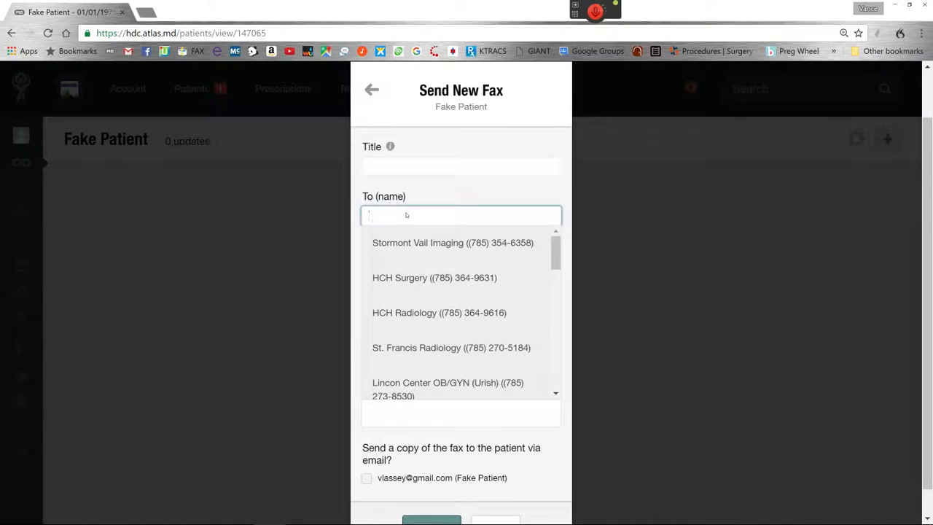
{"action": "type", "text": "hch"}
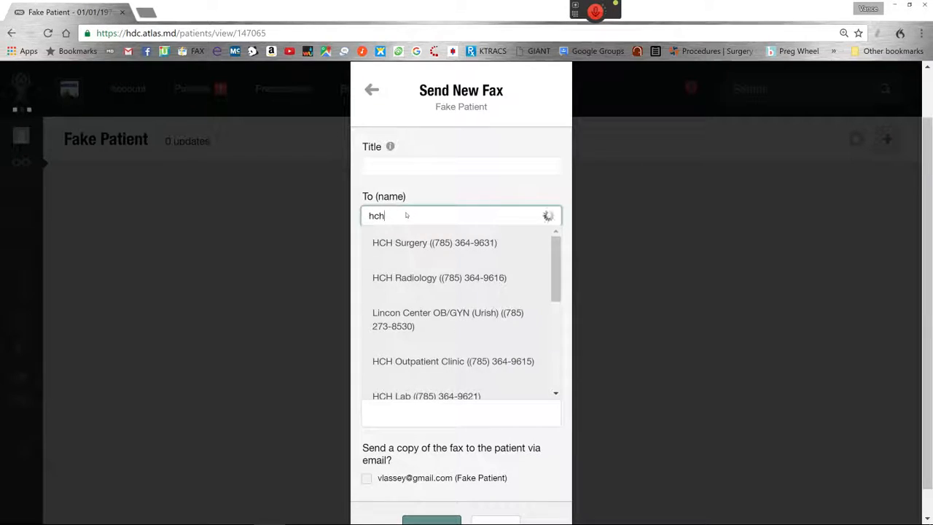
{"action": "type", "text": " surg"}
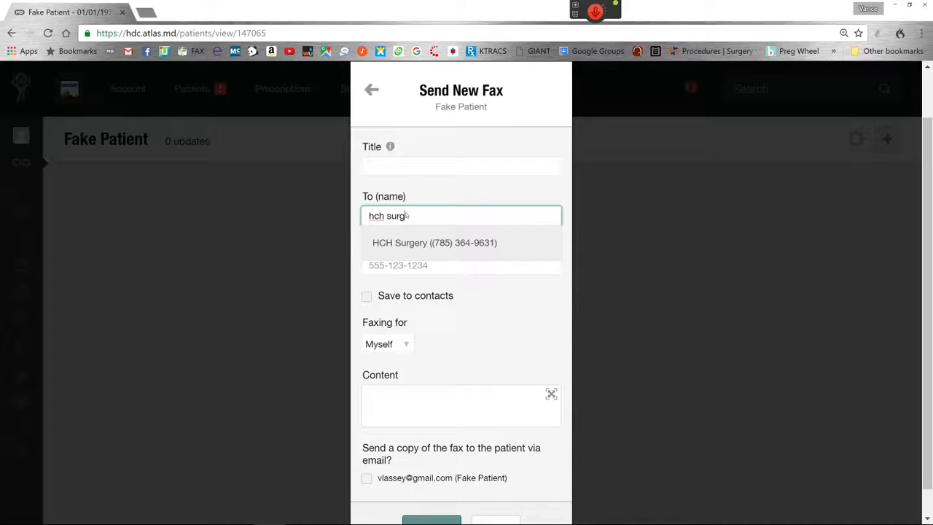
Refine the recipient search, choose HCH Surgery as the fax recipient and go on to the Content field
{"action": "key", "text": "BackSpace"}
{"action": "key", "text": "BackSpace"}
{"action": "key", "text": "BackSpace"}
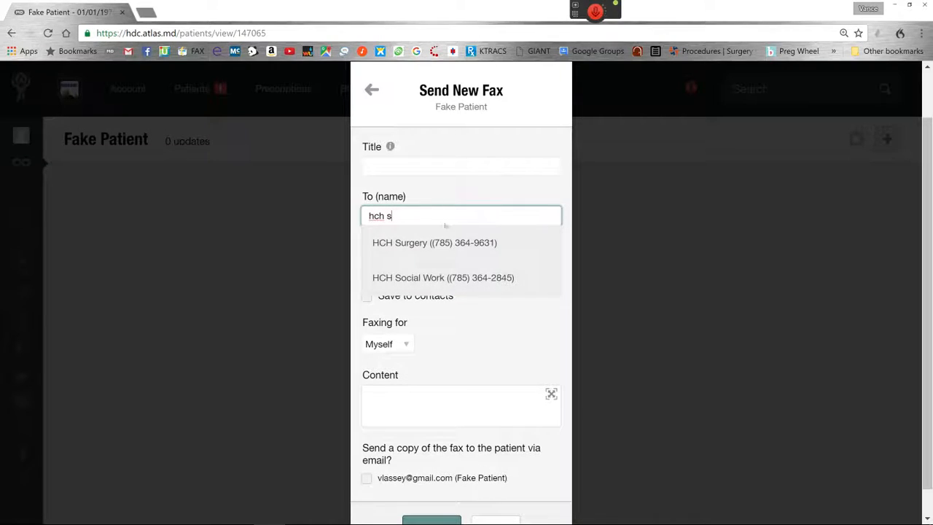
{"action": "type", "text": "us"}
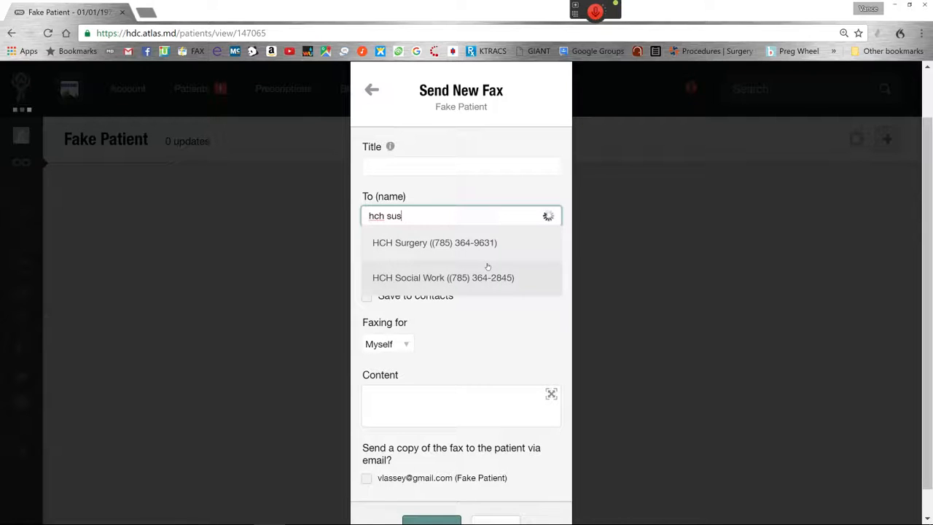
{"action": "key", "text": "BackSpace"}
{"action": "type", "text": "rg"}
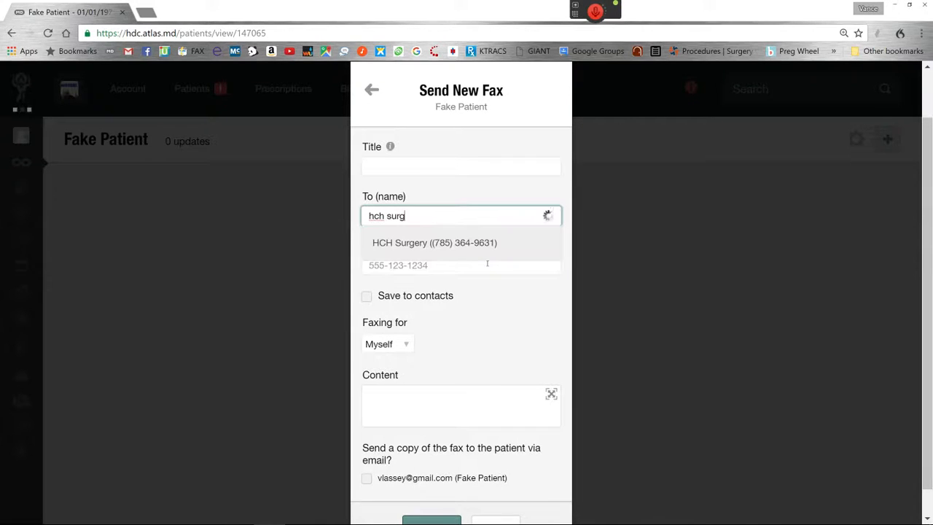
{"action": "key", "text": "BackSpace"}
{"action": "type", "text": "g"}
{"action": "key", "text": "Return"}
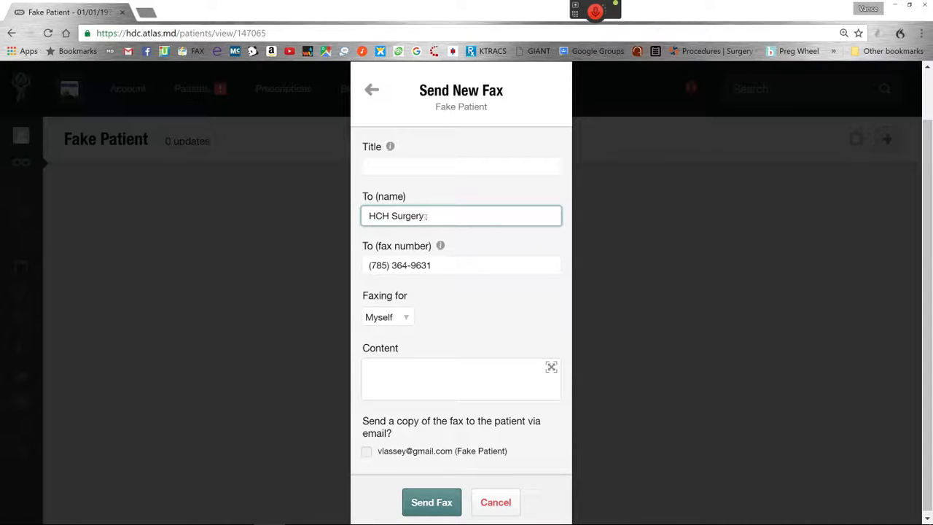
{"action": "key", "text": "Tab"}
{"action": "key", "text": "Tab"}
{"action": "key", "text": "Tab"}
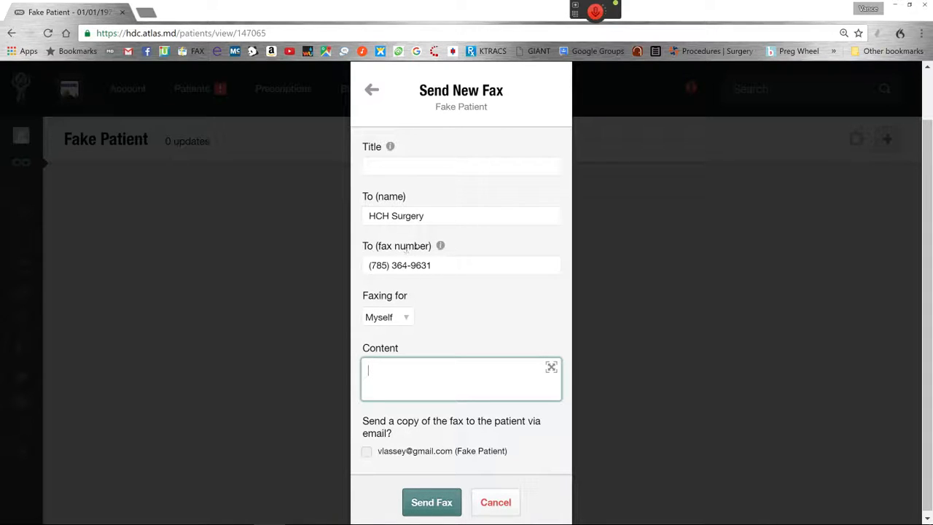
Switch to Breevy and examine the faxhchsurg replacement text, from the title and recipient to the delay and the key commands
{"action": "left_click", "coordinate": [365, 512]}
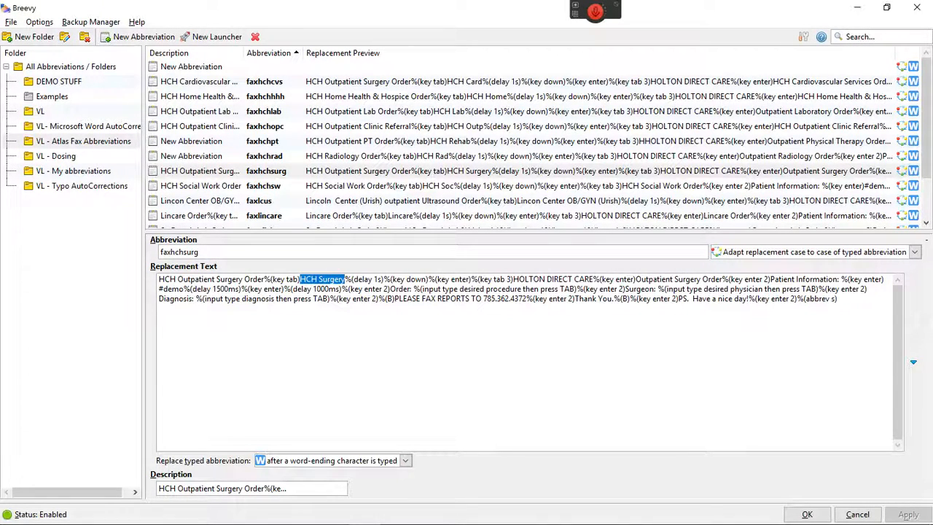
{"action": "left_click_drag", "start_coordinate": [158, 279], "coordinate": [299, 280]}
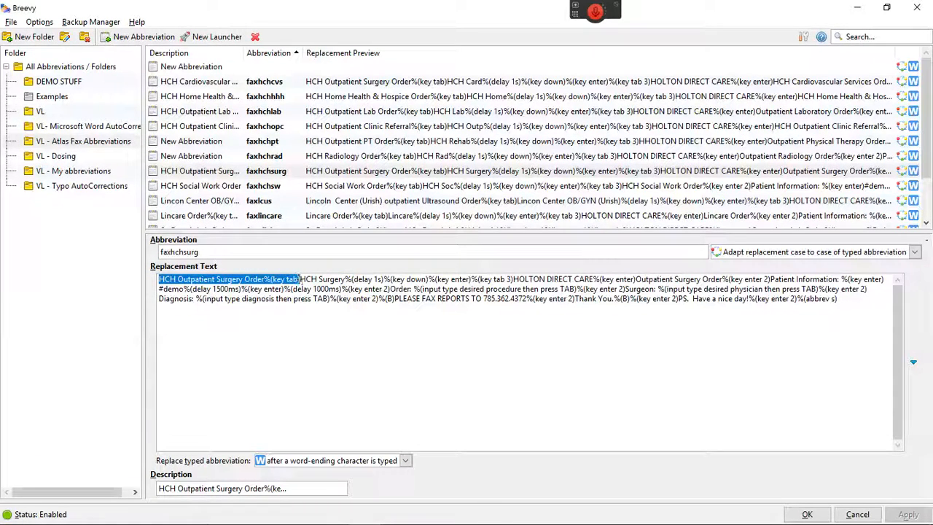
{"action": "left_click", "coordinate": [299, 279]}
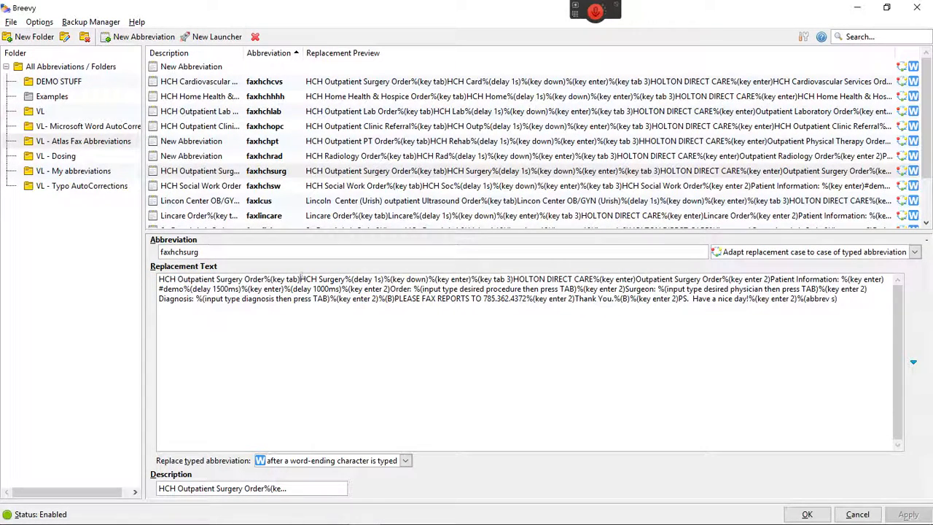
{"action": "left_click_drag", "start_coordinate": [298, 279], "coordinate": [345, 280]}
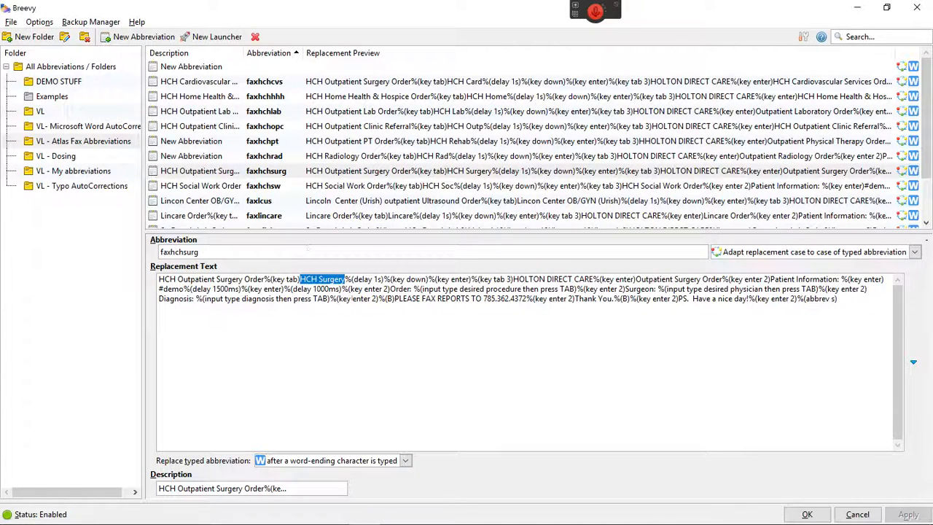
{"action": "left_click_drag", "start_coordinate": [345, 279], "coordinate": [384, 280]}
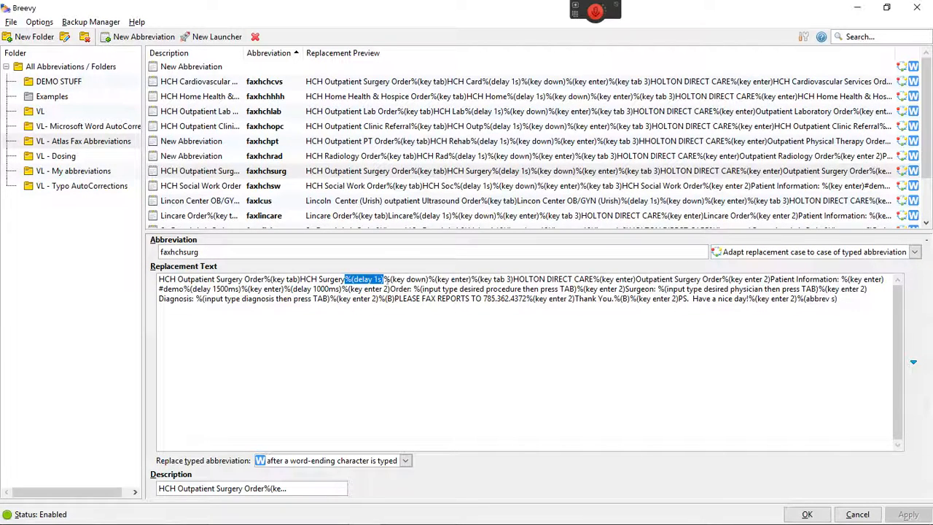
{"action": "left_click_drag", "start_coordinate": [384, 279], "coordinate": [471, 279]}
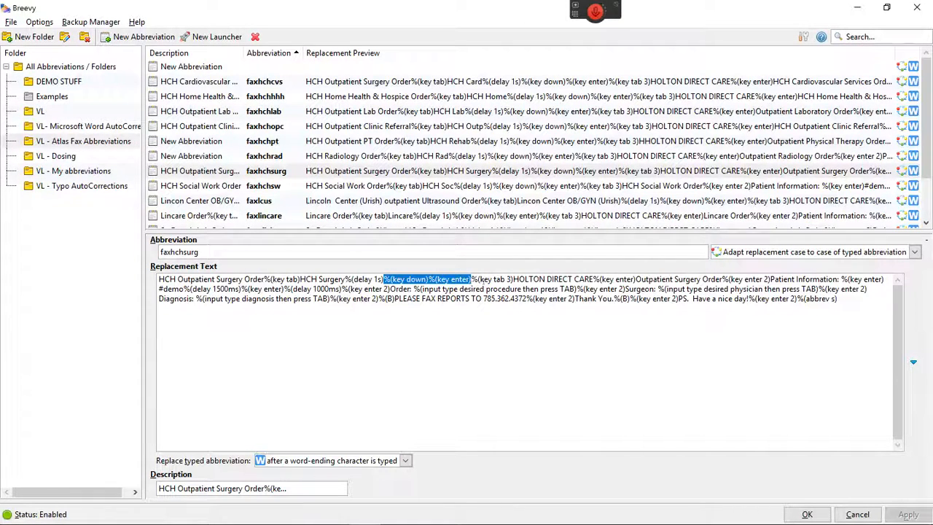
{"action": "left_click_drag", "start_coordinate": [471, 279], "coordinate": [514, 279]}
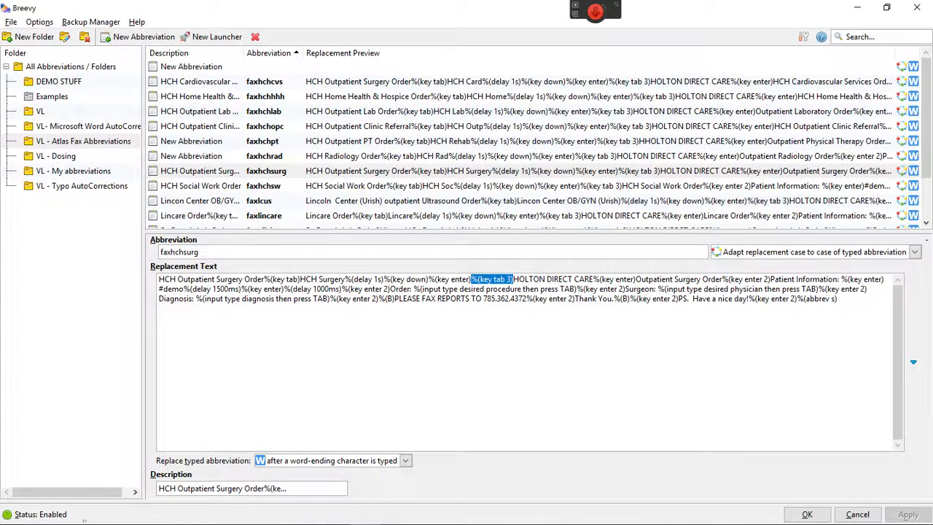
Switch back to the patient record in Chrome and cancel the unfinished fax
{"action": "mouse_move", "coordinate": [175, 521]}
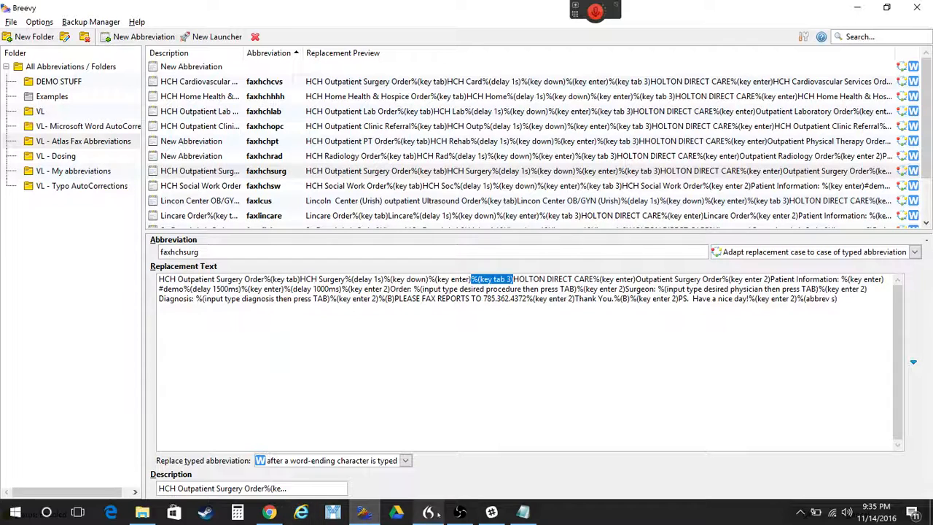
{"action": "left_click", "coordinate": [269, 512]}
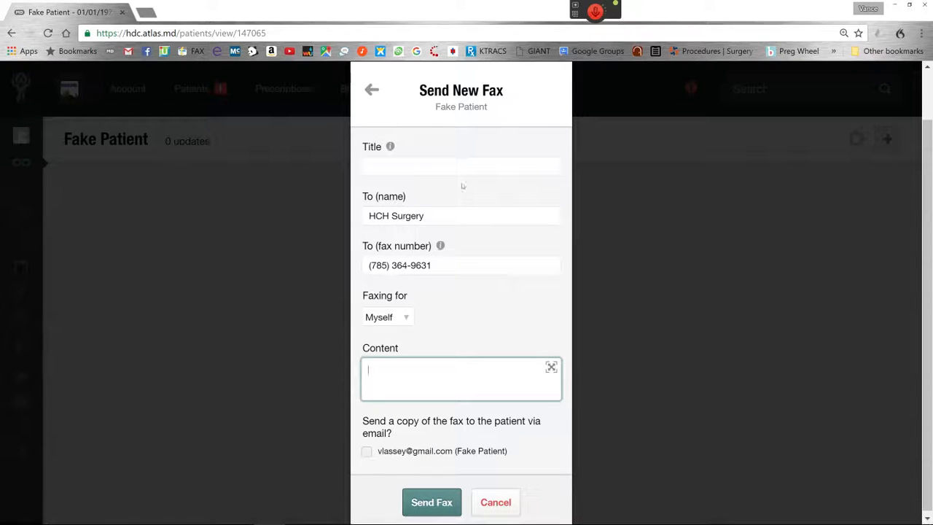
{"action": "left_click", "coordinate": [417, 167]}
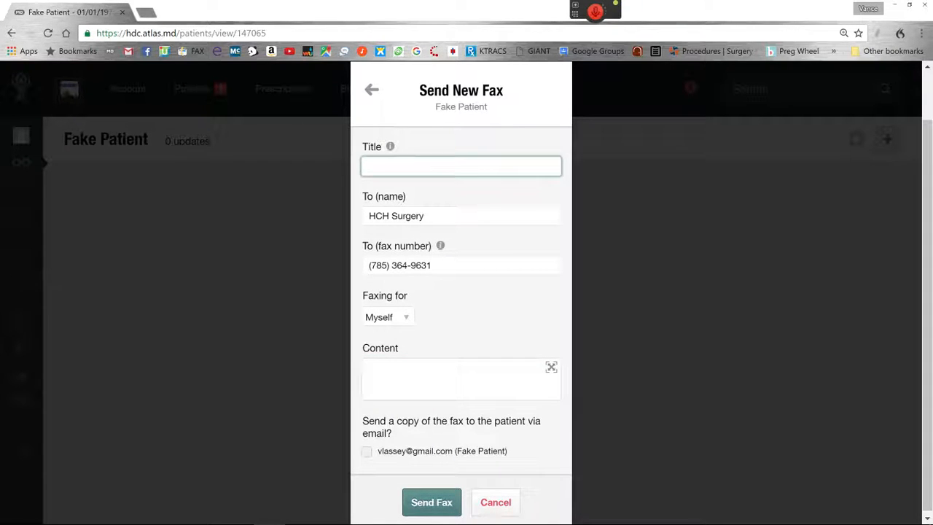
{"action": "left_click", "coordinate": [499, 501]}
{"action": "left_click", "coordinate": [517, 129]}
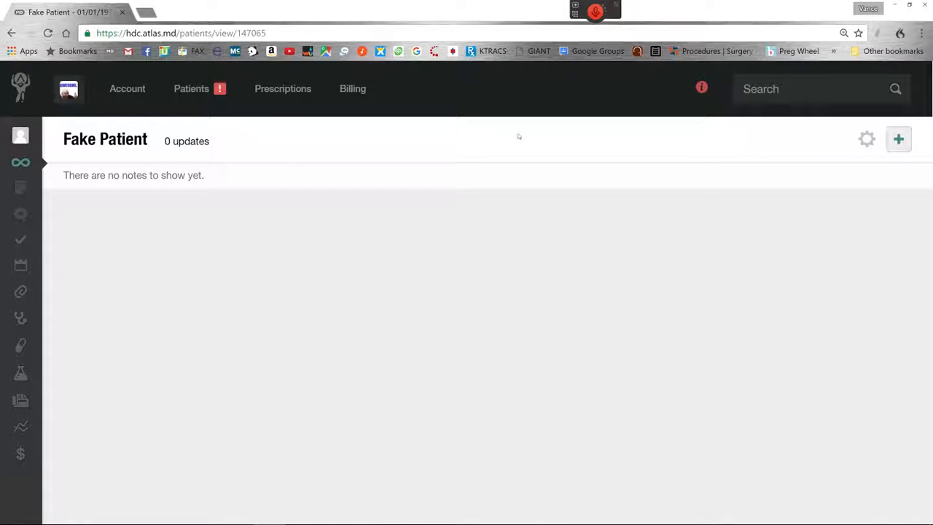
Open a new, empty fax form from the patient's record
{"action": "key", "text": "a"}
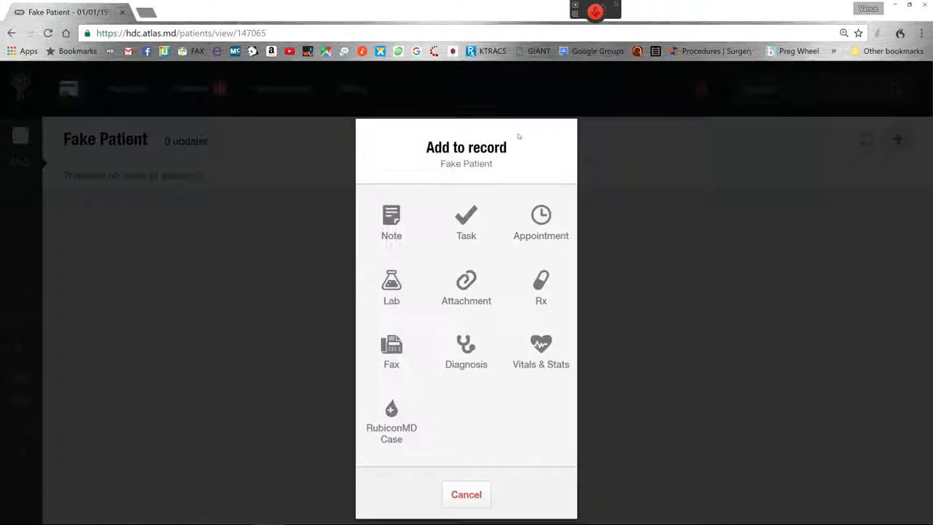
{"action": "key", "text": "f"}
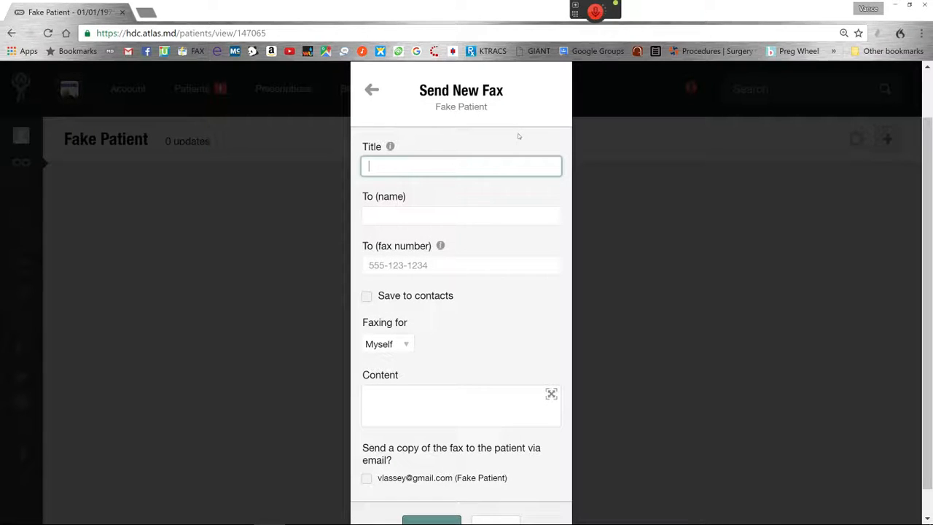
Try to expand the abbreviation faxhchsurg in the fax's Title field, and clear the field
{"action": "type", "text": "hc"}
{"action": "key", "text": "BackSpace"}
{"action": "key", "text": "BackSpace"}
{"action": "type", "text": "faxhchsurg"}
{"action": "key", "text": "Tab"}
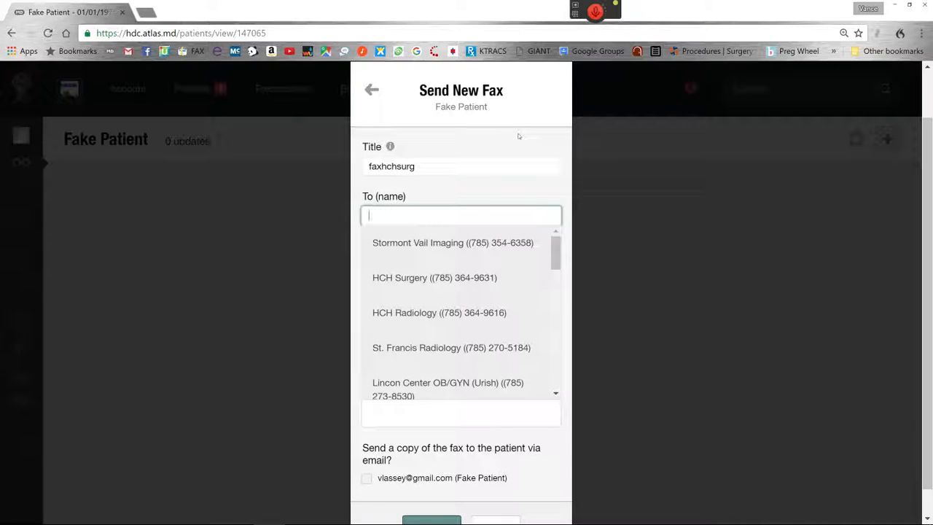
{"action": "key", "text": "shift+Tab"}
{"action": "key", "text": "BackSpace"}
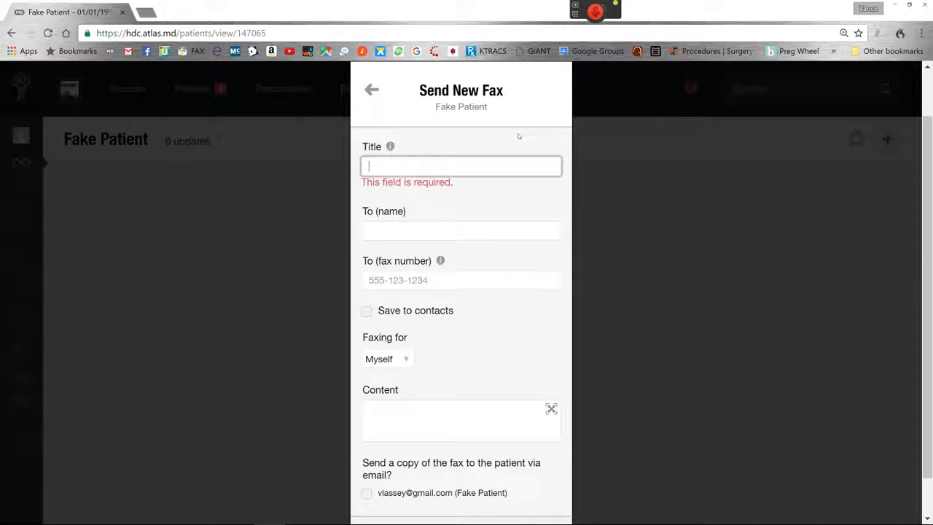
Expand the abbreviation faxhchsurg in the Title field to fill in the outpatient surgery order fax
{"action": "type", "text": "fa"}
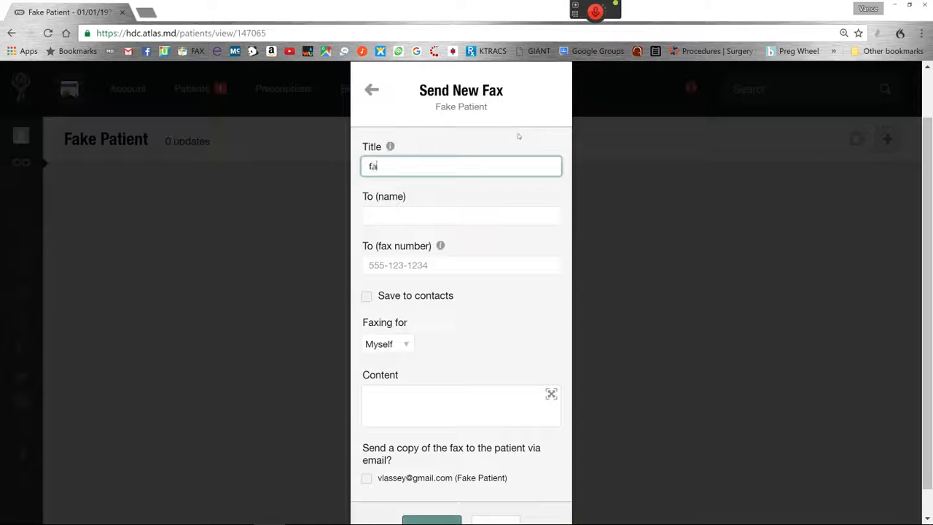
{"action": "type", "text": "xhchsurg"}
{"action": "key", "text": "space"}
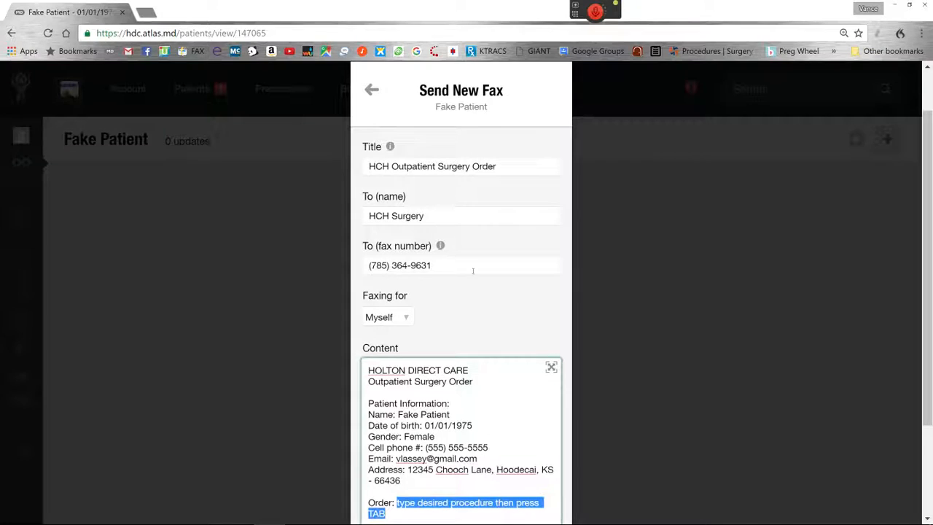
Enter "Lap Chole" as the ordered procedure in the fax content and advance to the surgeon placeholder
{"action": "scroll", "coordinate": [477, 270], "scroll_direction": "down", "scroll_amount": 3}
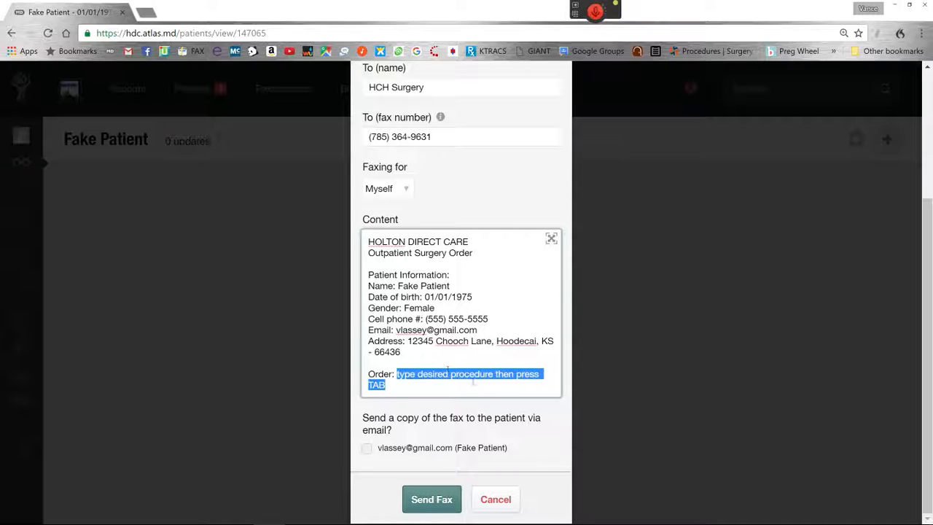
{"action": "type", "text": "La"}
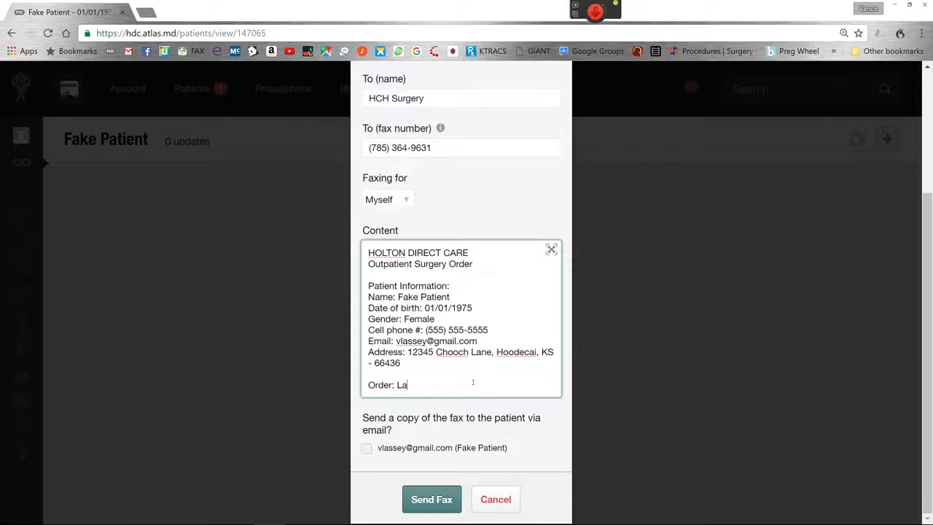
{"action": "type", "text": "p Chole"}
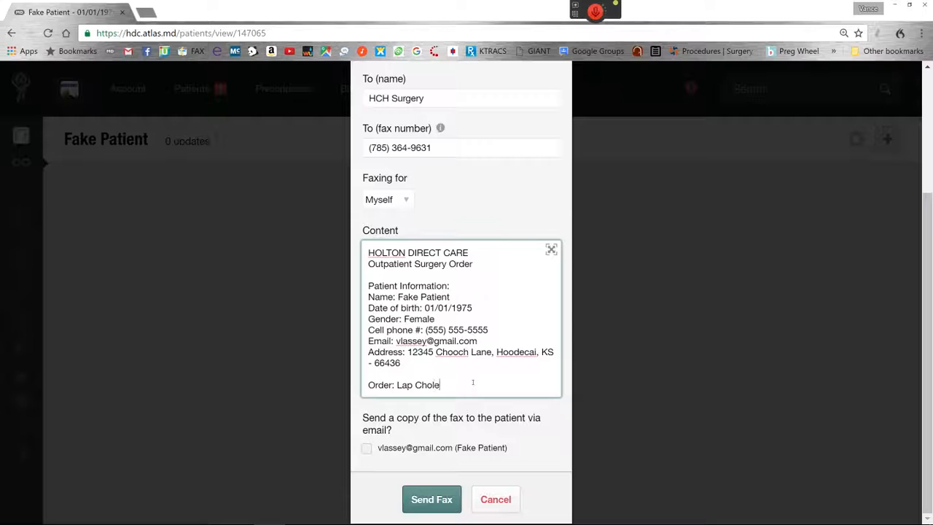
{"action": "key", "text": "Tab"}
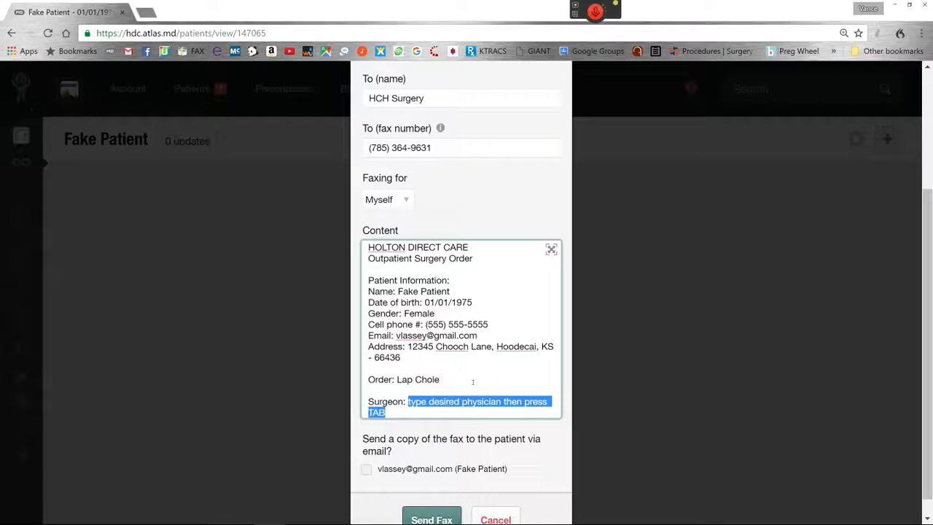
Fill in the surgeon's name in the fax content and advance to the diagnosis placeholder
{"action": "type", "text": "Dr"}
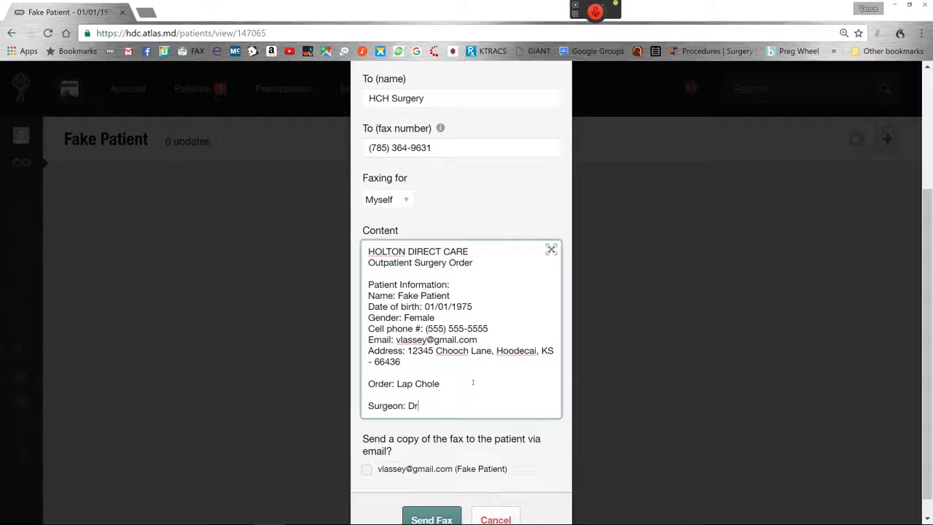
{"action": "type", "text": ". Cuz"}
{"action": "key", "text": "BackSpace"}
{"action": "type", "text": "tzalot"}
{"action": "key", "text": "Tab"}
Enter "Waahhh my tummy hurt!" as the diagnosis and complete the order template with its closing text and signature
{"action": "type", "text": "Waahhh"}
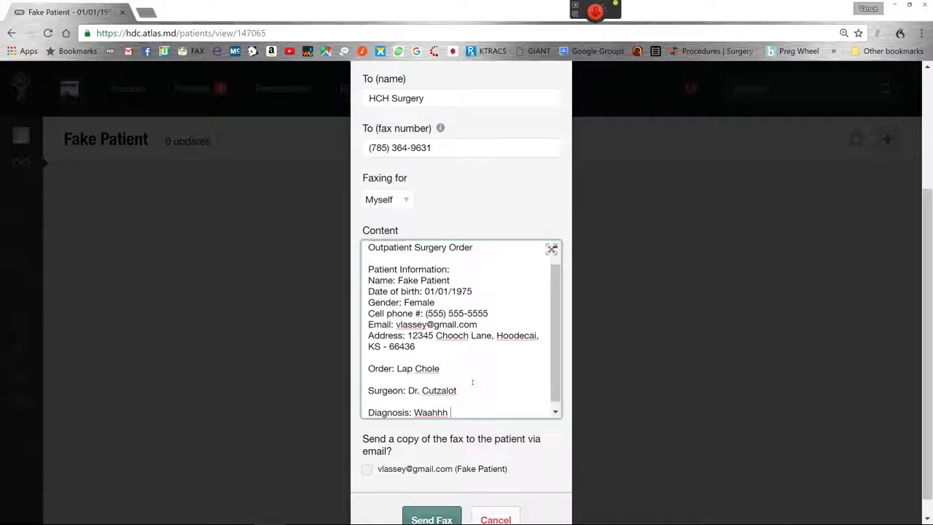
{"action": "type", "text": " my tummy hurt!"}
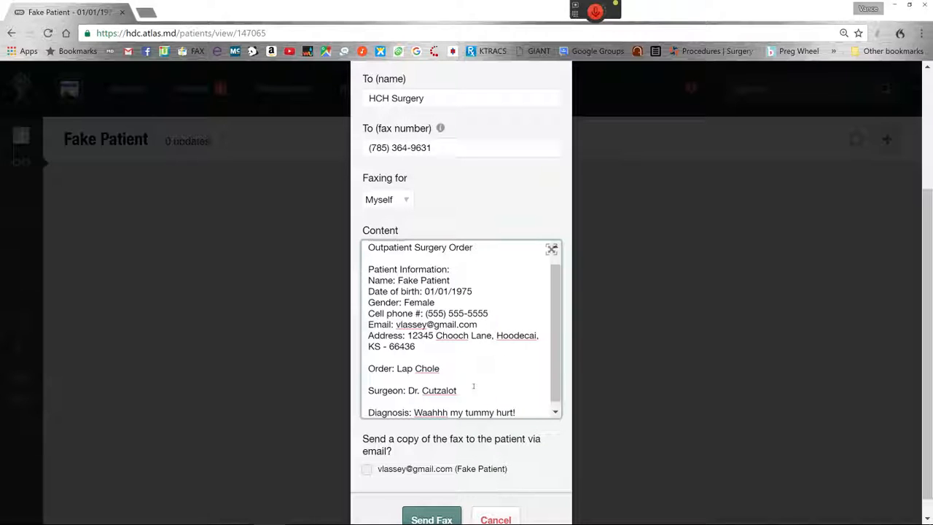
{"action": "key", "text": "Return"}
{"action": "key", "text": "Return"}
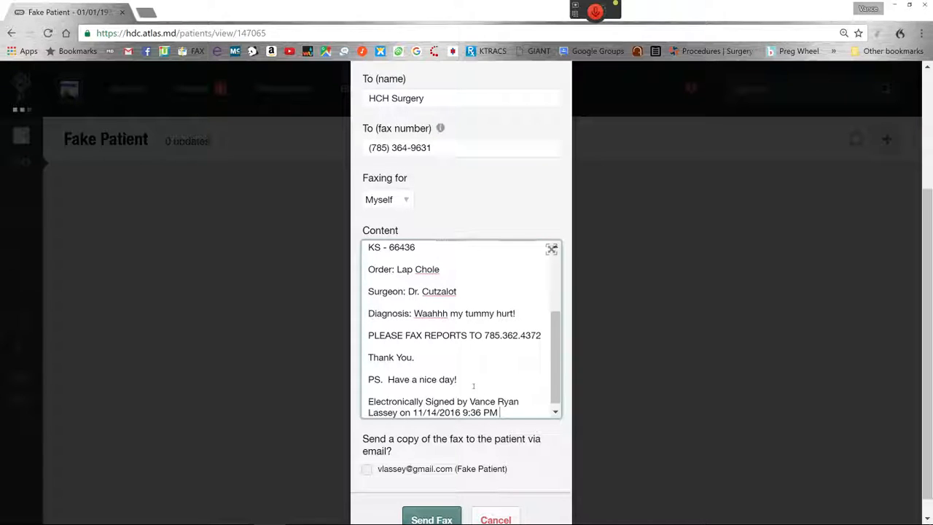
Review the completed surgery order fax and back out of it without sending, returning to the patient's record
{"action": "scroll", "coordinate": [473, 386], "scroll_direction": "down", "scroll_amount": 1}
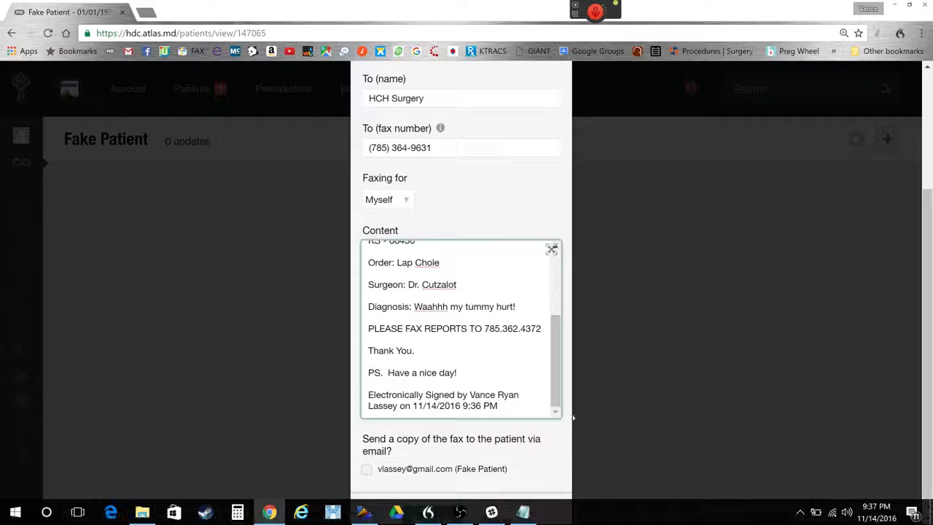
{"action": "scroll", "coordinate": [481, 473], "scroll_direction": "down", "scroll_amount": 1}
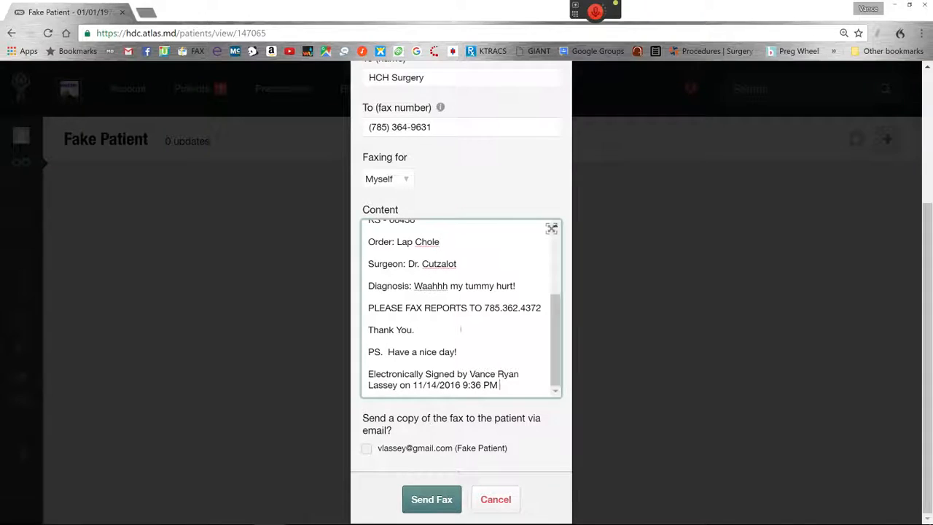
{"action": "scroll", "coordinate": [481, 318], "scroll_direction": "up", "scroll_amount": 5}
{"action": "scroll", "coordinate": [481, 318], "scroll_direction": "up", "scroll_amount": 2}
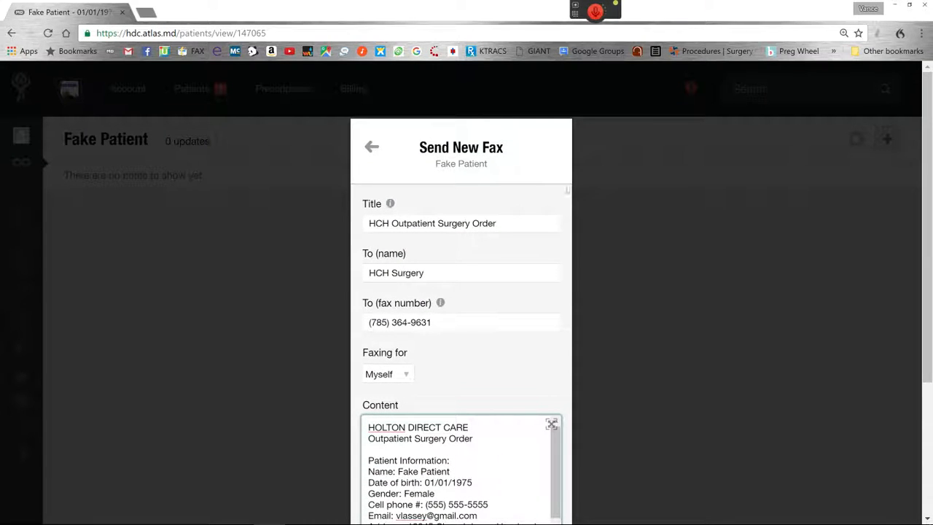
{"action": "left_click", "coordinate": [372, 146]}
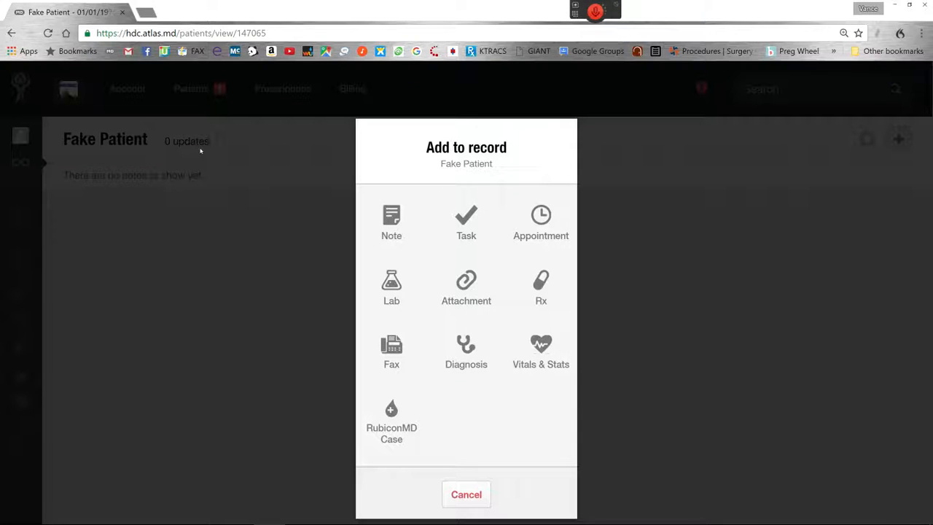
{"action": "left_click", "coordinate": [477, 497]}
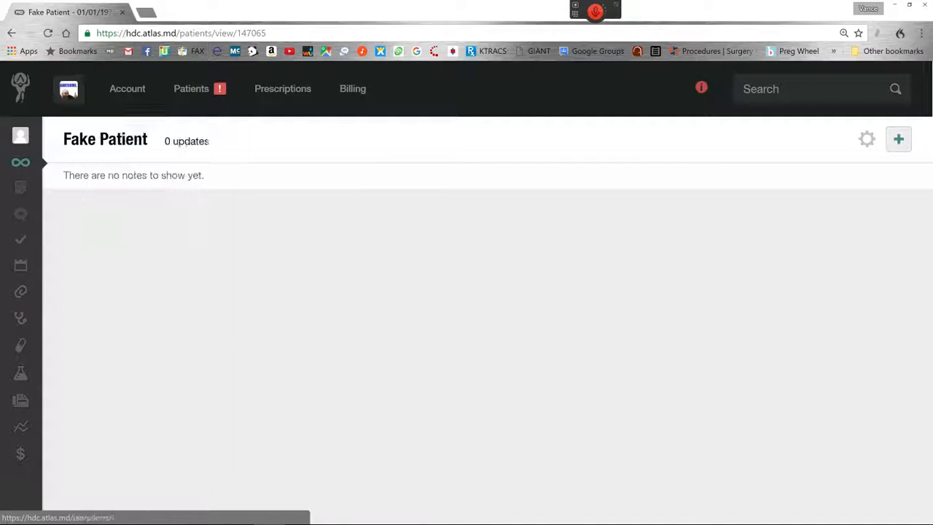
Minimize the browser and the Breevy window to get back to the desktop
{"action": "mouse_move", "coordinate": [70, 92]}
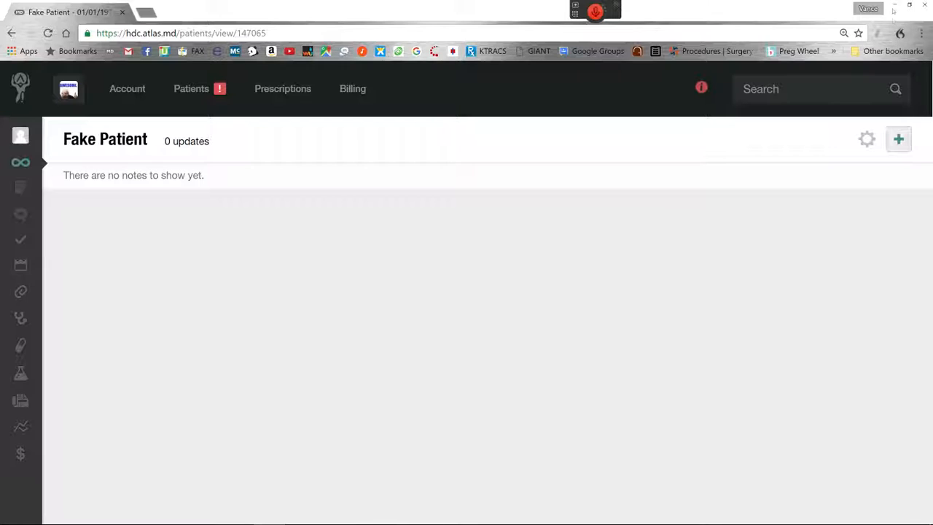
{"action": "left_click", "coordinate": [895, 6]}
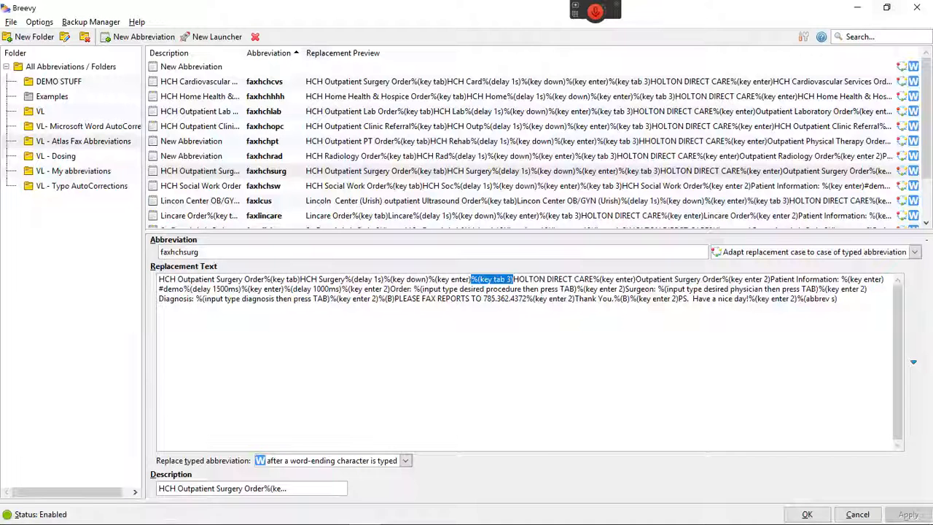
{"action": "left_click", "coordinate": [857, 7]}
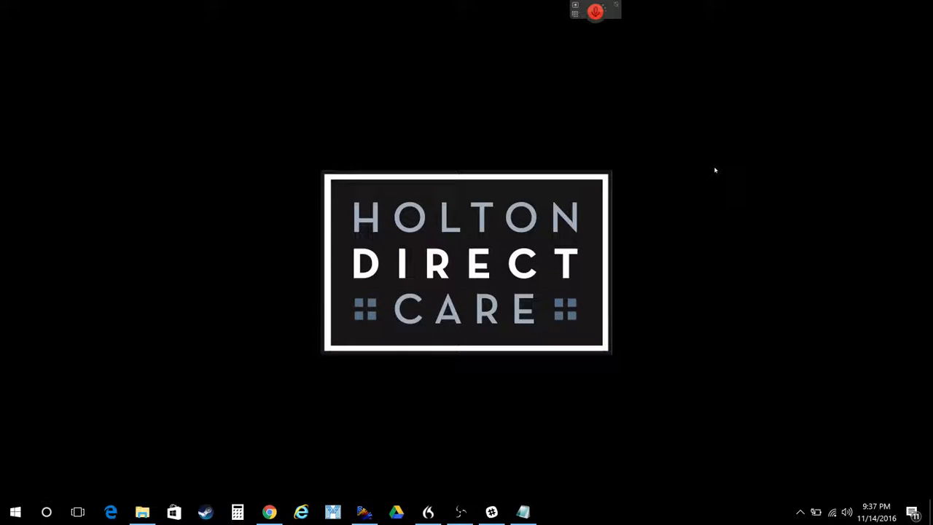